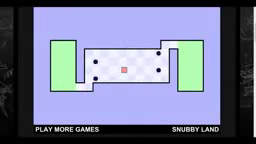
- Steer the red square right and down toward level 1's corridor, retrying after dying
{"action": "key", "text": "Down"}
{"action": "key", "text": "Right"}
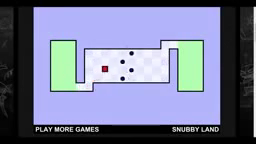
{"action": "key", "text": "Down"}
{"action": "key", "text": "Right"}
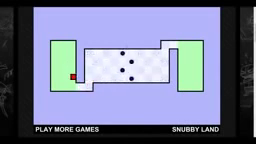
- Slip through the corridor's bottom-left corner and up-right to the exit, finishing level 1
{"action": "key", "text": "Down"}
{"action": "key", "text": "Right"}
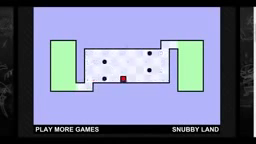
{"action": "key", "text": "Right"}
{"action": "key", "text": "Up"}
{"action": "key", "text": "Up"}
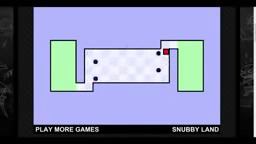
{"action": "key", "text": "Right"}
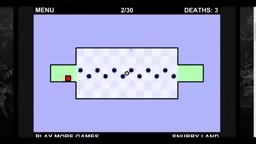
- Enter level 2's bottom-left corner and advance right, dodging up and back between dots
{"action": "key", "text": "Down"}
{"action": "key", "text": "Right"}
{"action": "key", "text": "Right"}
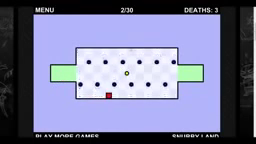
{"action": "key", "text": "Right"}
{"action": "key", "text": "Up"}
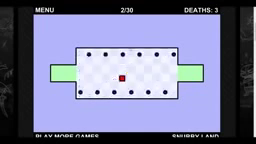
{"action": "key", "text": "Down"}
{"action": "key", "text": "Right"}
- Slip into the bottom notch and continue right into the green goal
{"action": "key", "text": "Down"}
{"action": "key", "text": "Right"}
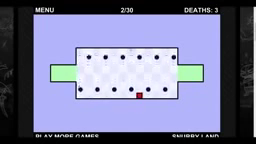
{"action": "key", "text": "Right"}
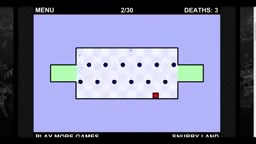
{"action": "key", "text": "Right"}
{"action": "key", "text": "Right"}
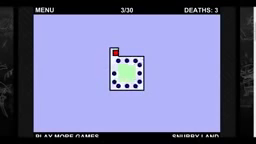
- Finish level 3, then weave down past level 4's rotating dot arms
{"action": "key", "text": "Down"}
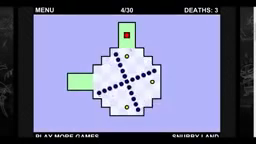
{"action": "key", "text": "Down"}
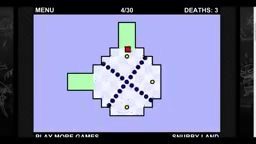
{"action": "key", "text": "Right"}
{"action": "key", "text": "Down"}
{"action": "key", "text": "Down"}
{"action": "key", "text": "Left"}
- Reach level 4's goal on the left and dismiss the level 5 tip screen
{"action": "key", "text": "Left"}
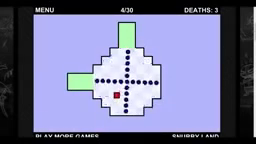
{"action": "key", "text": "Up"}
{"action": "key", "text": "Left"}
{"action": "key", "text": "Left"}
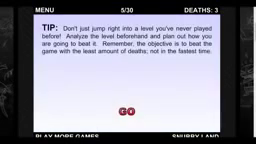
{"action": "key", "text": "space"}
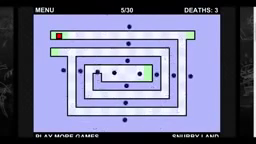
- Follow level 5's spiral: right along the top, down the right, left along the bottom, up the left
{"action": "key", "text": "Right"}
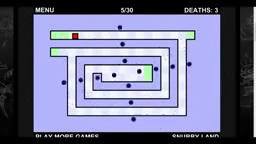
{"action": "key", "text": "Right"}
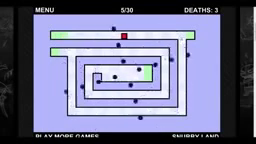
{"action": "key", "text": "Right"}
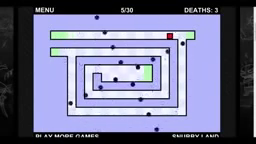
{"action": "key", "text": "Down"}
{"action": "key", "text": "Down"}
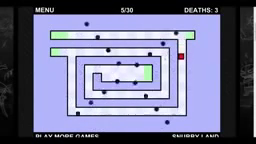
{"action": "key", "text": "Down"}
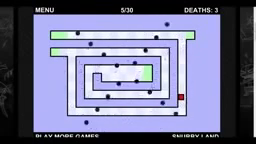
{"action": "key", "text": "Left"}
{"action": "key", "text": "Left"}
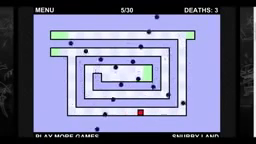
{"action": "key", "text": "Left"}
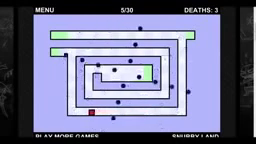
{"action": "key", "text": "Up"}
{"action": "key", "text": "Up"}
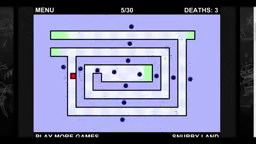
{"action": "key", "text": "Left"}
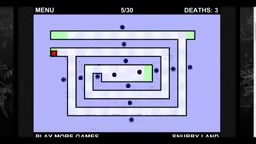
- Push right along the top corridor again after respawns, trying to slip past the dots
{"action": "key", "text": "Right"}
{"action": "key", "text": "Right"}
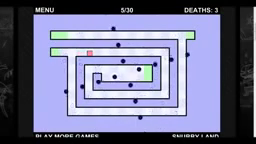
{"action": "key", "text": "Right"}
{"action": "key", "text": "Right"}
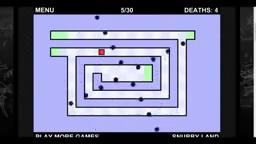
{"action": "key", "text": "Right"}
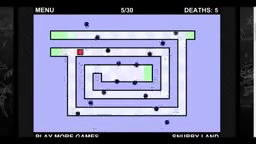
{"action": "key", "text": "Right"}
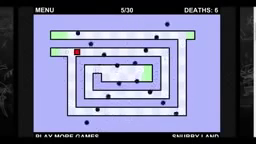
{"action": "key", "text": "Right"}
{"action": "key", "text": "Right"}
{"action": "key", "text": "Right"}
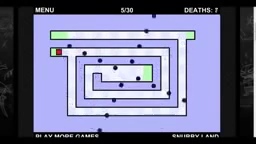
{"action": "key", "text": "Right"}
{"action": "key", "text": "Right"}
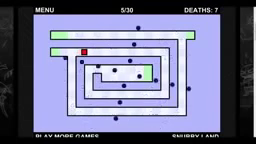
{"action": "key", "text": "Right"}
{"action": "key", "text": "Right"}
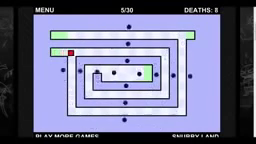
{"action": "key", "text": "Right"}
{"action": "key", "text": "Right"}
{"action": "key", "text": "Right"}
{"action": "key", "text": "Right"}
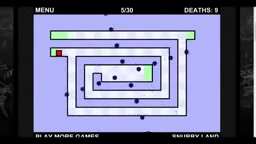
- Advance along the top corridor to its end, then head down and edge left
{"action": "key", "text": "Right"}
{"action": "key", "text": "Right"}
{"action": "key", "text": "Right"}
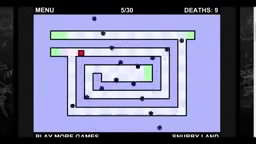
{"action": "key", "text": "Right"}
{"action": "key", "text": "Right"}
{"action": "key", "text": "Right"}
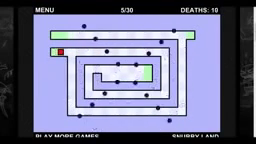
{"action": "key", "text": "Right"}
{"action": "key", "text": "Right"}
{"action": "key", "text": "Right"}
{"action": "key", "text": "Right"}
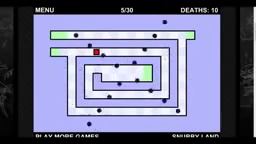
{"action": "key", "text": "Right"}
{"action": "key", "text": "Right"}
{"action": "key", "text": "Right"}
{"action": "key", "text": "Right"}
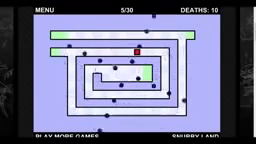
{"action": "key", "text": "Right"}
{"action": "key", "text": "Right"}
{"action": "key", "text": "Right"}
{"action": "key", "text": "Right"}
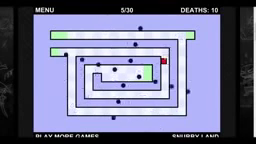
{"action": "key", "text": "Down"}
{"action": "key", "text": "Down"}
{"action": "key", "text": "Down"}
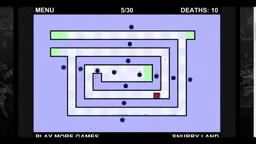
{"action": "key", "text": "Left"}
{"action": "key", "text": "Left"}
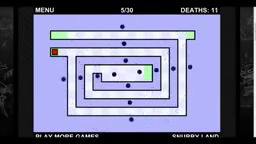
- Leave the start box along the top corridor and descend the right-hand corridor
{"action": "key", "text": "Right"}
{"action": "key", "text": "Right"}
{"action": "key", "text": "Right"}
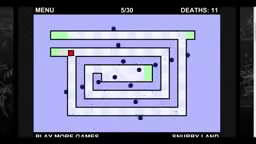
{"action": "key", "text": "Right"}
{"action": "key", "text": "Right"}
{"action": "key", "text": "Right"}
{"action": "key", "text": "Right"}
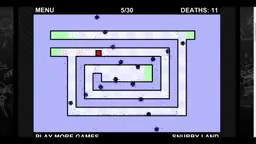
{"action": "key", "text": "Right"}
{"action": "key", "text": "Right"}
{"action": "key", "text": "Right"}
{"action": "key", "text": "Right"}
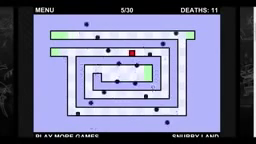
{"action": "key", "text": "Right"}
{"action": "key", "text": "Right"}
{"action": "key", "text": "Right"}
{"action": "key", "text": "Down"}
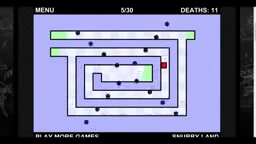
{"action": "key", "text": "Down"}
{"action": "key", "text": "Down"}
{"action": "key", "text": "Down"}
- Go left along the lower corridor, climb the left inner corridor, and slip right through a gap
{"action": "key", "text": "Left"}
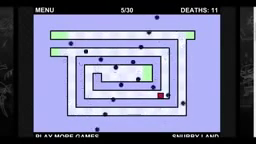
{"action": "key", "text": "Left"}
{"action": "key", "text": "Left"}
{"action": "key", "text": "Left"}
{"action": "key", "text": "Left"}
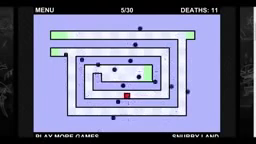
{"action": "key", "text": "Left"}
{"action": "key", "text": "Left"}
{"action": "key", "text": "Up"}
{"action": "key", "text": "Up"}
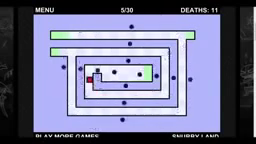
{"action": "key", "text": "Up"}
{"action": "key", "text": "Up"}
{"action": "key", "text": "Right"}
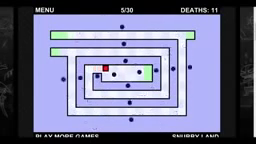
{"action": "key", "text": "Right"}
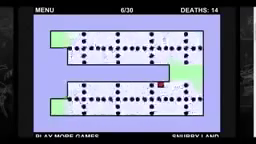
- Move the red square left along level 6's bottom corridor into the bottom-left green goal
{"action": "key", "text": "Right"}
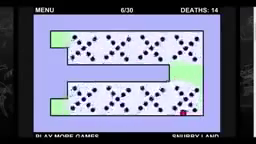
{"action": "key", "text": "Left"}
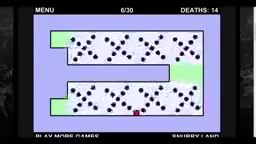
{"action": "key", "text": "Left"}
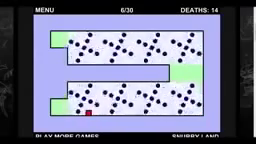
{"action": "key", "text": "Left"}
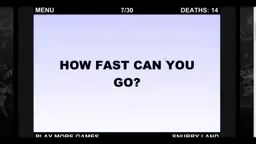
- Leave level 7's start area, dodge into the top-left, then drop to the bottom-left corner
{"action": "key", "text": "Right"}
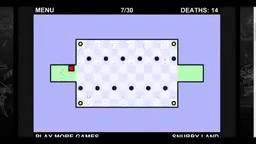
{"action": "key", "text": "Right"}
{"action": "key", "text": "Up"}
{"action": "key", "text": "Down"}
{"action": "key", "text": "Left"}
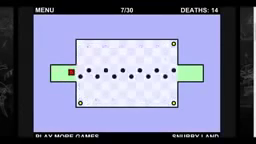
{"action": "key", "text": "Right"}
{"action": "key", "text": "Down"}
{"action": "key", "text": "Down"}
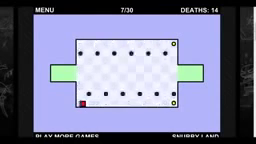
- Advance right along the bottom row past the blue dots
{"action": "key", "text": "Right"}
{"action": "key", "text": "Right"}
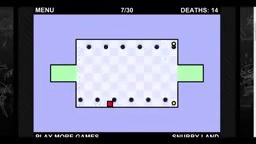
{"action": "key", "text": "Right"}
{"action": "key", "text": "Right"}
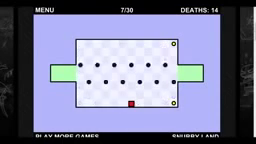
{"action": "key", "text": "Right"}
{"action": "key", "text": "Right"}
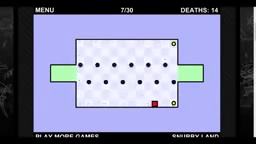
{"action": "key", "text": "Right"}
{"action": "key", "text": "Right"}
- Climb up the right side past the dots toward the coin
{"action": "key", "text": "Up"}
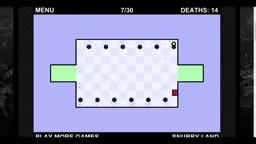
{"action": "key", "text": "Up"}
{"action": "key", "text": "Right"}
{"action": "key", "text": "Up"}
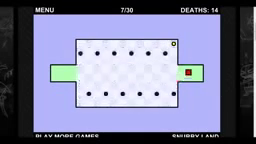
{"action": "key", "text": "Up"}
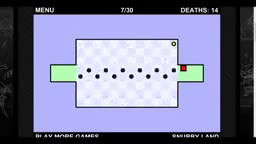
{"action": "key", "text": "Up"}
{"action": "key", "text": "Up"}
- Run level 8's top corridor, down the center column and along the bottom into the green safe zone
{"action": "key", "text": "Left"}
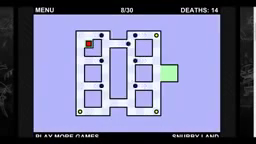
{"action": "key", "text": "Up"}
{"action": "key", "text": "Right"}
{"action": "key", "text": "Right"}
{"action": "key", "text": "Right"}
{"action": "key", "text": "Down"}
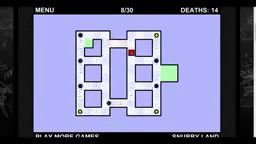
{"action": "key", "text": "Down"}
{"action": "key", "text": "Down"}
{"action": "key", "text": "Down"}
{"action": "key", "text": "Down"}
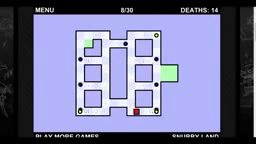
{"action": "key", "text": "Right"}
{"action": "key", "text": "Right"}
{"action": "key", "text": "Up"}
{"action": "key", "text": "Up"}
{"action": "key", "text": "Up"}
{"action": "key", "text": "Right"}
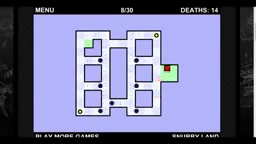
- Leave the safe zone, climb the right column, then go left and down the center column
{"action": "key", "text": "Left"}
{"action": "key", "text": "Up"}
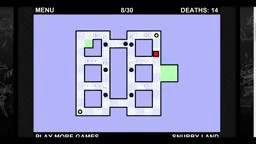
{"action": "key", "text": "Up"}
{"action": "key", "text": "Up"}
{"action": "key", "text": "Left"}
{"action": "key", "text": "Left"}
{"action": "key", "text": "Down"}
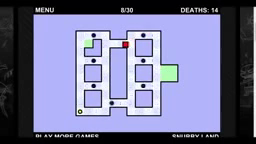
{"action": "key", "text": "Down"}
{"action": "key", "text": "Down"}
{"action": "key", "text": "Down"}
{"action": "key", "text": "Down"}
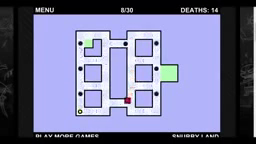
{"action": "key", "text": "Down"}
- Head left along the bottom, climb the left column, then go right and down the center
{"action": "key", "text": "Left"}
{"action": "key", "text": "Left"}
{"action": "key", "text": "Left"}
{"action": "key", "text": "Up"}
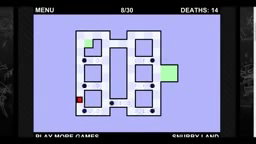
{"action": "key", "text": "Up"}
{"action": "key", "text": "Up"}
{"action": "key", "text": "Up"}
{"action": "key", "text": "Up"}
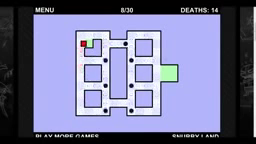
{"action": "key", "text": "Right"}
{"action": "key", "text": "Right"}
{"action": "key", "text": "Right"}
{"action": "key", "text": "Down"}
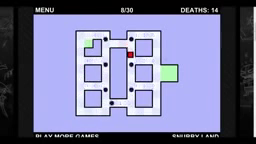
{"action": "key", "text": "Down"}
{"action": "key", "text": "Down"}
{"action": "key", "text": "Down"}
{"action": "key", "text": "Down"}
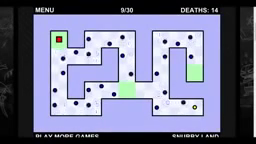
- Leave the level 9 start box and descend the left corridor to the bottom corridor
{"action": "key", "text": "Up"}
{"action": "key", "text": "Left"}
{"action": "key", "text": "Down"}
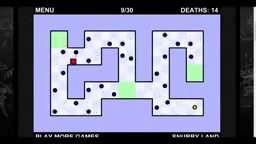
{"action": "key", "text": "Down"}
{"action": "key", "text": "Left"}
{"action": "key", "text": "Down"}
{"action": "key", "text": "Down"}
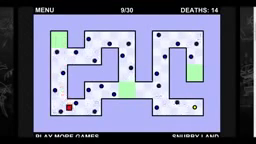
{"action": "key", "text": "Right"}
{"action": "key", "text": "Right"}
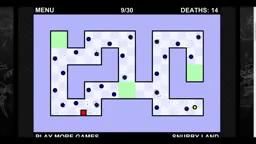
- Edge right along the bottom corridor, trying to slip up-right between the blue dots
{"action": "key", "text": "Right"}
{"action": "key", "text": "Up"}
{"action": "key", "text": "Right"}
{"action": "key", "text": "Up"}
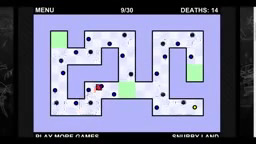
{"action": "key", "text": "Right"}
{"action": "key", "text": "Right"}
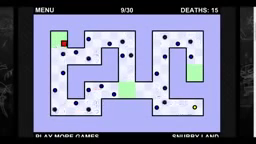
- Retry down the left corridor, stepping back up-left to dodge the dots
{"action": "key", "text": "Right"}
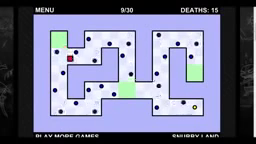
{"action": "key", "text": "Down"}
{"action": "key", "text": "Down"}
{"action": "key", "text": "Down"}
{"action": "key", "text": "Right"}
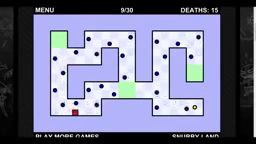
{"action": "key", "text": "Down"}
{"action": "key", "text": "Up"}
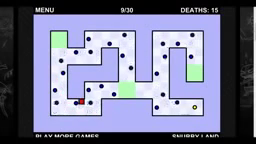
- Weave right and down along the lower corridor between the dots toward the coin
{"action": "key", "text": "Right"}
{"action": "key", "text": "Right"}
{"action": "key", "text": "Up"}
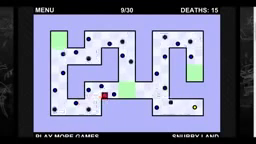
{"action": "key", "text": "Right"}
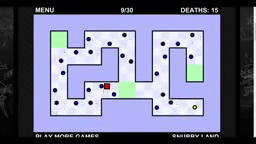
{"action": "key", "text": "Right"}
{"action": "key", "text": "Right"}
{"action": "key", "text": "Down"}
{"action": "key", "text": "Right"}
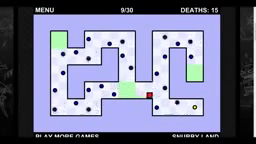
{"action": "key", "text": "Right"}
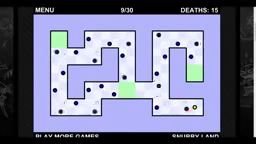
- Move right and down from the checkpoint, then climb the right-hand corridor
{"action": "key", "text": "Right"}
{"action": "key", "text": "Down"}
{"action": "key", "text": "Right"}
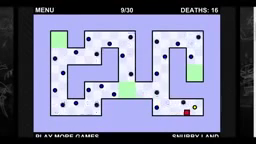
{"action": "key", "text": "Right"}
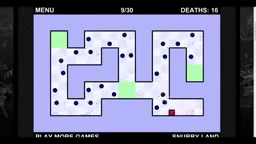
{"action": "key", "text": "Left"}
{"action": "key", "text": "Up"}
{"action": "key", "text": "Up"}
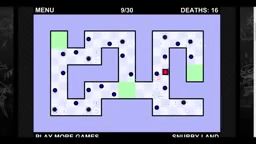
{"action": "key", "text": "Up"}
{"action": "key", "text": "Up"}
- Push toward the top-right area, then retry from the checkpoint in the bottom corridor
{"action": "key", "text": "Right"}
{"action": "key", "text": "Right"}
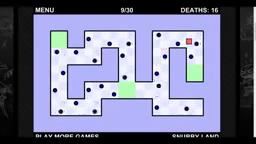
{"action": "key", "text": "Right"}
{"action": "key", "text": "Right"}
{"action": "key", "text": "Right"}
{"action": "key", "text": "Down"}
{"action": "key", "text": "Down"}
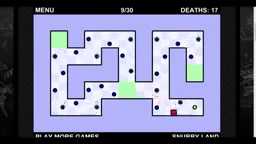
{"action": "key", "text": "Left"}
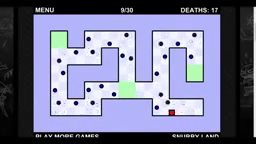
- Guide the red square right to the bottom corridor corner, then back off left
{"action": "key", "text": "Down"}
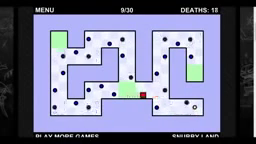
{"action": "key", "text": "Right"}
{"action": "key", "text": "Right"}
{"action": "key", "text": "Right"}
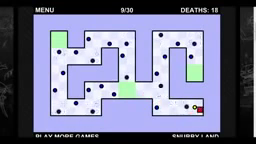
{"action": "key", "text": "Left"}
{"action": "key", "text": "Left"}
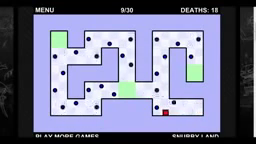
{"action": "key", "text": "Left"}
- Climb the passage, head right across the top, and drop into the green goal
{"action": "key", "text": "Up"}
{"action": "key", "text": "Up"}
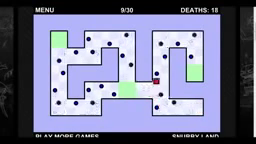
{"action": "key", "text": "Up"}
{"action": "key", "text": "Up"}
{"action": "key", "text": "Up"}
{"action": "key", "text": "Right"}
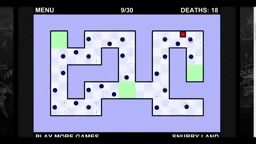
{"action": "key", "text": "Down"}
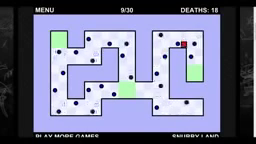
{"action": "key", "text": "Down"}
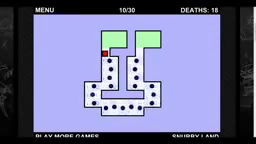
- Keep retrying level 10, creeping down the left column past the dot enemies as deaths reach 28
{"action": "key", "text": "Down"}
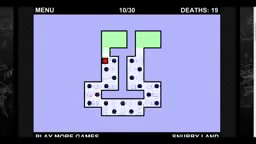
{"action": "key", "text": "Down"}
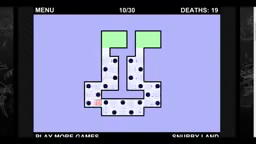
{"action": "key", "text": "Down"}
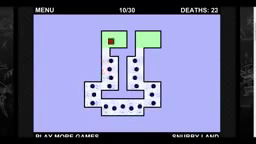
{"action": "key", "text": "Down"}
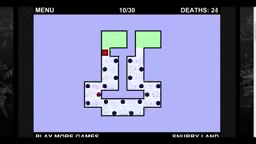
{"action": "key", "text": "Down"}
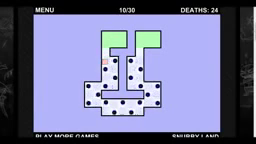
{"action": "key", "text": "Down"}
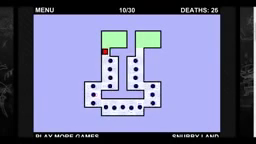
{"action": "key", "text": "Down"}
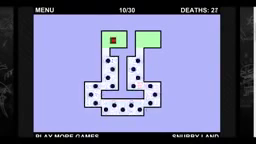
{"action": "key", "text": "Down"}
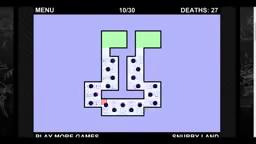
{"action": "key", "text": "Right"}
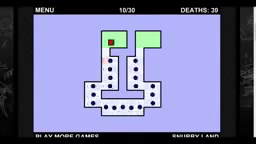
{"action": "key", "text": "Down"}
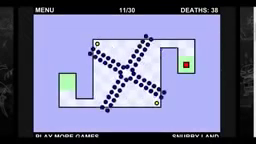
- Move the red square up out of level 11's starting zone
{"action": "key", "text": "Up"}
{"action": "key", "text": "Up"}
{"action": "key", "text": "Up"}
- Steer the red square left along the top, slipping through gaps in the rotating cross
{"action": "key", "text": "Left"}
{"action": "key", "text": "Left"}
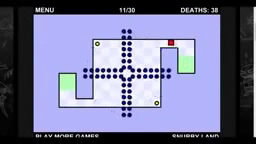
{"action": "key", "text": "Left"}
{"action": "key", "text": "Left"}
{"action": "key", "text": "Left"}
{"action": "key", "text": "Down"}
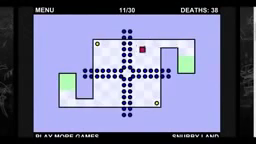
{"action": "key", "text": "Left"}
- After respawning, move left along the top and drop toward the lower-left green area
{"action": "key", "text": "Up"}
{"action": "key", "text": "Left"}
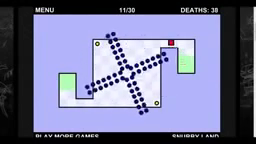
{"action": "key", "text": "Left"}
{"action": "key", "text": "Left"}
{"action": "key", "text": "Left"}
{"action": "key", "text": "Left"}
{"action": "key", "text": "Left"}
{"action": "key", "text": "Down"}
{"action": "key", "text": "Left"}
{"action": "key", "text": "Left"}
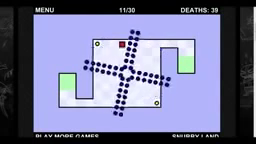
{"action": "key", "text": "Left"}
{"action": "key", "text": "Up"}
{"action": "key", "text": "Down"}
{"action": "key", "text": "Left"}
{"action": "key", "text": "Down"}
{"action": "key", "text": "Down"}
{"action": "key", "text": "Right"}
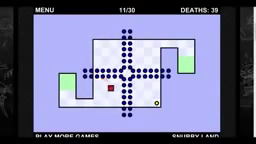
- Restart from the right side, weave left and down past the dots, then push toward the centre
{"action": "key", "text": "Down"}
{"action": "key", "text": "Right"}
{"action": "key", "text": "Right"}
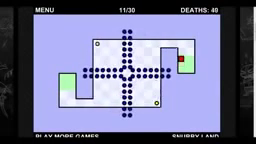
{"action": "key", "text": "Left"}
{"action": "key", "text": "Left"}
{"action": "key", "text": "Left"}
{"action": "key", "text": "Left"}
{"action": "key", "text": "Down"}
{"action": "key", "text": "Left"}
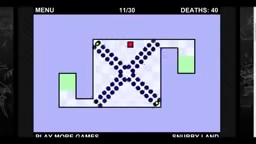
{"action": "key", "text": "Left"}
{"action": "key", "text": "Down"}
{"action": "key", "text": "Down"}
{"action": "key", "text": "Right"}
{"action": "key", "text": "Down"}
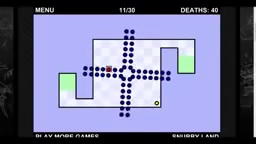
{"action": "key", "text": "Right"}
- Head up-left from the start, dart toward the maze centre, then try the top edge and left side
{"action": "key", "text": "Left"}
{"action": "key", "text": "Up"}
{"action": "key", "text": "Left"}
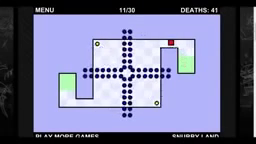
{"action": "key", "text": "Left"}
{"action": "key", "text": "Down"}
{"action": "key", "text": "Left"}
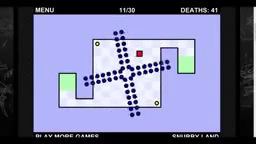
{"action": "key", "text": "Left"}
{"action": "key", "text": "Down"}
{"action": "key", "text": "Down"}
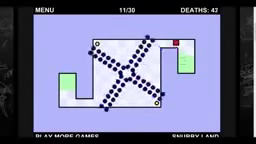
{"action": "key", "text": "Left"}
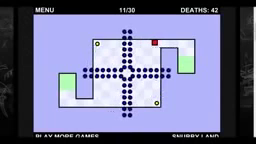
{"action": "key", "text": "Left"}
{"action": "key", "text": "Left"}
{"action": "key", "text": "Up"}
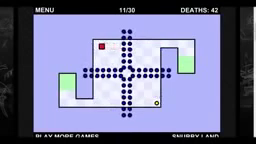
{"action": "key", "text": "Down"}
{"action": "key", "text": "Down"}
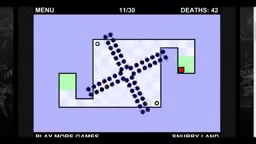
- Run the top corridor to the top-left corner and slip down the left side past the dots
{"action": "key", "text": "Left"}
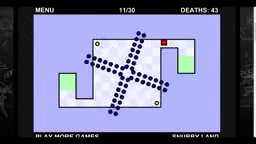
{"action": "key", "text": "Left"}
{"action": "key", "text": "Left"}
{"action": "key", "text": "Down"}
{"action": "key", "text": "Left"}
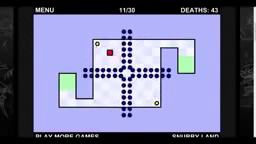
{"action": "key", "text": "Left"}
{"action": "key", "text": "Down"}
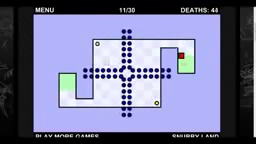
- After respawning, go up-left, cross the top corridor and descend the arena's left side
{"action": "key", "text": "Left"}
{"action": "key", "text": "Left"}
{"action": "key", "text": "Left"}
{"action": "key", "text": "Up"}
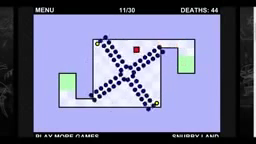
{"action": "key", "text": "Left"}
{"action": "key", "text": "Up"}
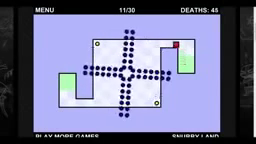
{"action": "key", "text": "Left"}
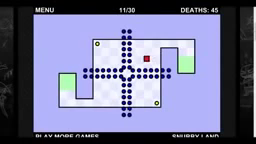
{"action": "key", "text": "Left"}
{"action": "key", "text": "Left"}
{"action": "key", "text": "Up"}
{"action": "key", "text": "Left"}
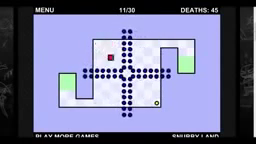
{"action": "key", "text": "Down"}
{"action": "key", "text": "Down"}
{"action": "key", "text": "Down"}
- Continue along the bottom of the arena and up the right side toward the top-right gap
{"action": "key", "text": "Right"}
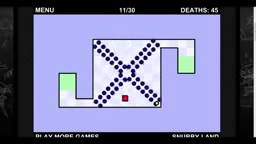
{"action": "key", "text": "Right"}
{"action": "key", "text": "Up"}
{"action": "key", "text": "Up"}
{"action": "key", "text": "Right"}
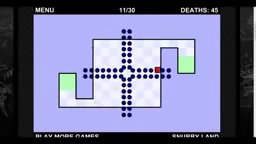
{"action": "key", "text": "Up"}
{"action": "key", "text": "Right"}
{"action": "key", "text": "Up"}
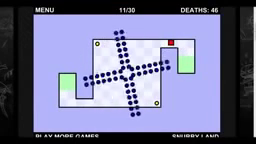
- Circle the arena: top corridor left, down the left side, along the bottom, up to the top-right corridor
{"action": "key", "text": "Left"}
{"action": "key", "text": "Left"}
{"action": "key", "text": "Left"}
{"action": "key", "text": "Left"}
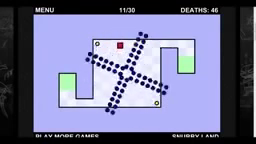
{"action": "key", "text": "Left"}
{"action": "key", "text": "Down"}
{"action": "key", "text": "Down"}
{"action": "key", "text": "Down"}
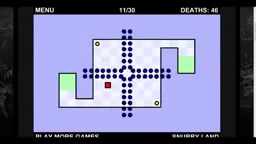
{"action": "key", "text": "Right"}
{"action": "key", "text": "Right"}
{"action": "key", "text": "Up"}
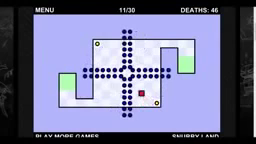
{"action": "key", "text": "Up"}
{"action": "key", "text": "Up"}
{"action": "key", "text": "Up"}
{"action": "key", "text": "Right"}
{"action": "key", "text": "Up"}
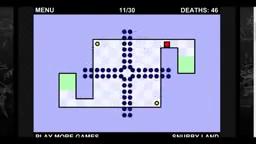
- Leave the start left along the top edge, then head down and right through the dots
{"action": "key", "text": "Left"}
{"action": "key", "text": "Down"}
{"action": "key", "text": "Left"}
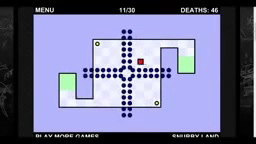
{"action": "key", "text": "Left"}
{"action": "key", "text": "Up"}
{"action": "key", "text": "Left"}
{"action": "key", "text": "Down"}
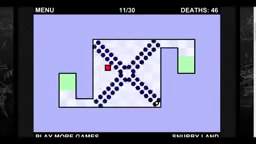
{"action": "key", "text": "Down"}
{"action": "key", "text": "Right"}
{"action": "key", "text": "Down"}
{"action": "key", "text": "Right"}
{"action": "key", "text": "Right"}
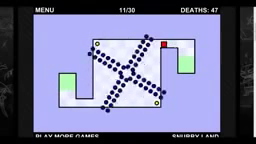
- Make several short attempts heading left across the top and down the left side, dying early
{"action": "key", "text": "Left"}
{"action": "key", "text": "Down"}
{"action": "key", "text": "Left"}
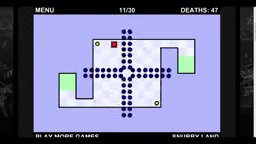
{"action": "key", "text": "Down"}
{"action": "key", "text": "Down"}
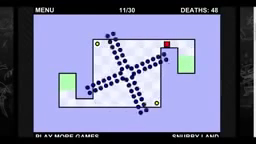
{"action": "key", "text": "Left"}
{"action": "key", "text": "Left"}
{"action": "key", "text": "Left"}
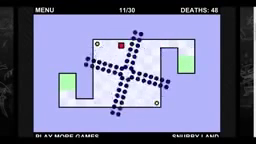
{"action": "key", "text": "Left"}
{"action": "key", "text": "Down"}
{"action": "key", "text": "Down"}
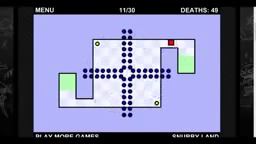
{"action": "key", "text": "Left"}
{"action": "key", "text": "Left"}
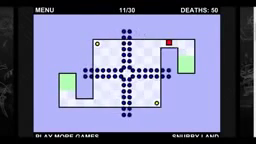
{"action": "key", "text": "Left"}
- Move the red square left into the arena, up toward the top-left corner, then down the left side
{"action": "key", "text": "Left"}
{"action": "key", "text": "Down"}
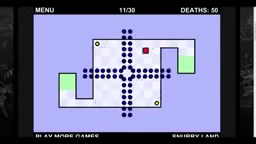
{"action": "key", "text": "Left"}
{"action": "key", "text": "Up"}
{"action": "key", "text": "Left"}
{"action": "key", "text": "Left"}
{"action": "key", "text": "Down"}
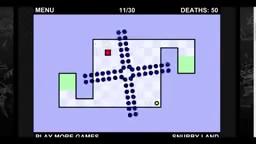
{"action": "key", "text": "Down"}
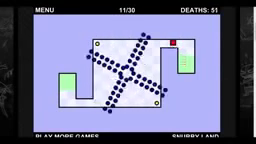
- Make two runs left along the top corridor and down the left side past the dots
{"action": "key", "text": "Left"}
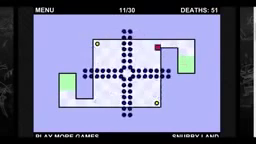
{"action": "key", "text": "Up"}
{"action": "key", "text": "Left"}
{"action": "key", "text": "Left"}
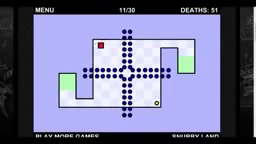
{"action": "key", "text": "Down"}
{"action": "key", "text": "Down"}
{"action": "key", "text": "Left"}
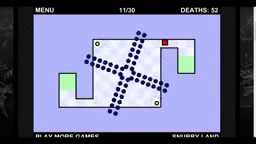
{"action": "key", "text": "Left"}
{"action": "key", "text": "Left"}
{"action": "key", "text": "Down"}
{"action": "key", "text": "Left"}
{"action": "key", "text": "Left"}
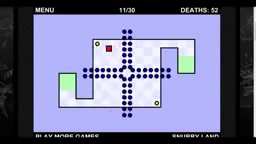
{"action": "key", "text": "Down"}
{"action": "key", "text": "Down"}
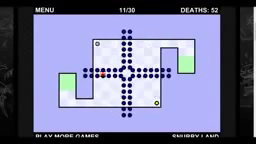
- Try slipping left past the spinning cross, then go along the top and down the left side
{"action": "key", "text": "Left"}
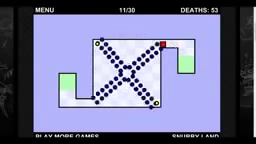
{"action": "key", "text": "Left"}
{"action": "key", "text": "Left"}
{"action": "key", "text": "Left"}
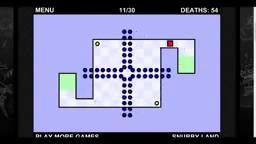
{"action": "key", "text": "Left"}
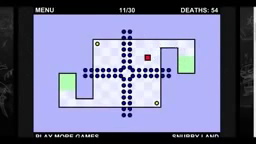
{"action": "key", "text": "Down"}
{"action": "key", "text": "Left"}
{"action": "key", "text": "Left"}
{"action": "key", "text": "Down"}
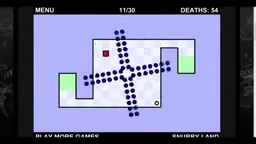
{"action": "key", "text": "Down"}
- Head left again from the starting zone and move up-left along the top past the cross
{"action": "key", "text": "Left"}
{"action": "key", "text": "Up"}
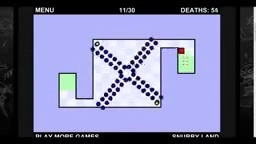
{"action": "key", "text": "Left"}
{"action": "key", "text": "Left"}
{"action": "key", "text": "Left"}
{"action": "key", "text": "Down"}
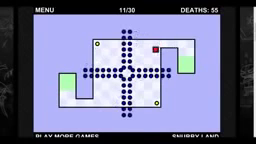
{"action": "key", "text": "Up"}
{"action": "key", "text": "Left"}
{"action": "key", "text": "Left"}
{"action": "key", "text": "Left"}
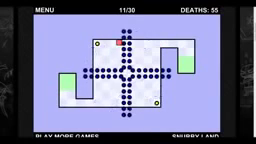
- Restart up-left from the start, edge toward the cross and move down the left side
{"action": "key", "text": "Left"}
{"action": "key", "text": "Up"}
{"action": "key", "text": "Left"}
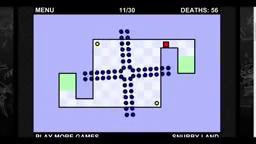
{"action": "key", "text": "Down"}
{"action": "key", "text": "Left"}
{"action": "key", "text": "Left"}
{"action": "key", "text": "Up"}
{"action": "key", "text": "Left"}
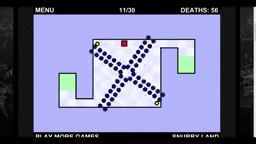
{"action": "key", "text": "Left"}
{"action": "key", "text": "Left"}
{"action": "key", "text": "Left"}
{"action": "key", "text": "Down"}
{"action": "key", "text": "Down"}
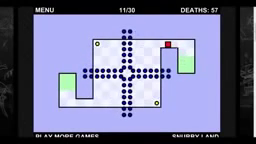
- Steer the red square left and down from the start, then left along the top past the cross
{"action": "key", "text": "Left"}
{"action": "key", "text": "Left"}
{"action": "key", "text": "Down"}
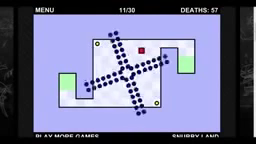
{"action": "key", "text": "Left"}
{"action": "key", "text": "Left"}
{"action": "key", "text": "Up"}
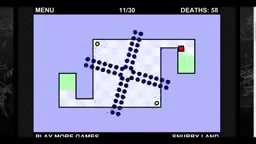
- Retry by moving left into the level, up toward the top-left corner, then down the left side
{"action": "key", "text": "Left"}
{"action": "key", "text": "Left"}
{"action": "key", "text": "Down"}
{"action": "key", "text": "Left"}
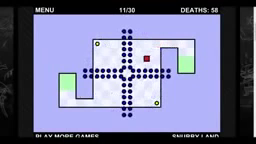
{"action": "key", "text": "Up"}
{"action": "key", "text": "Left"}
{"action": "key", "text": "Left"}
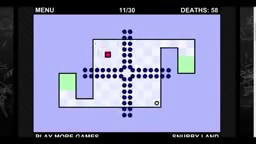
{"action": "key", "text": "Down"}
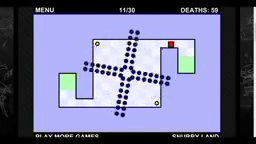
- Leave the starting zone heading left and down, then dash left along the top past the cross
{"action": "key", "text": "Left"}
{"action": "key", "text": "Down"}
{"action": "key", "text": "Left"}
{"action": "key", "text": "Up"}
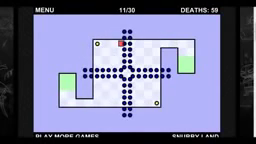
- Try another run up-left and down the left side, then right toward the cross's middle
{"action": "key", "text": "Up"}
{"action": "key", "text": "Left"}
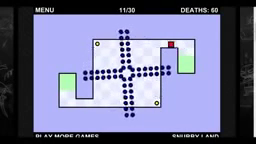
{"action": "key", "text": "Down"}
{"action": "key", "text": "Up"}
{"action": "key", "text": "Left"}
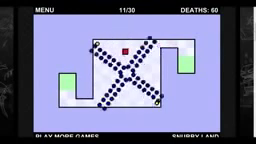
{"action": "key", "text": "Down"}
{"action": "key", "text": "Down"}
{"action": "key", "text": "Right"}
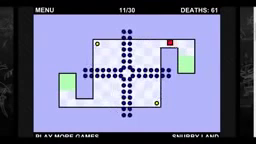
- Go left along the top, down the left side, right toward the lower coins, then restart
{"action": "key", "text": "Left"}
{"action": "key", "text": "Left"}
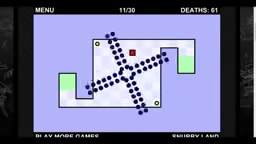
{"action": "key", "text": "Left"}
{"action": "key", "text": "Down"}
{"action": "key", "text": "Down"}
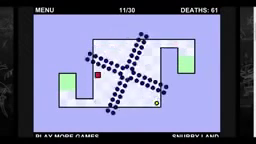
{"action": "key", "text": "Down"}
{"action": "key", "text": "Right"}
{"action": "key", "text": "Down"}
{"action": "key", "text": "Right"}
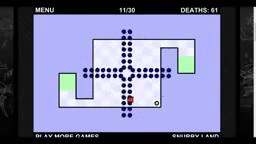
{"action": "key", "text": "Left"}
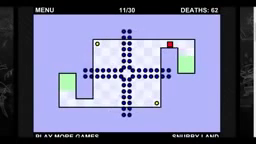